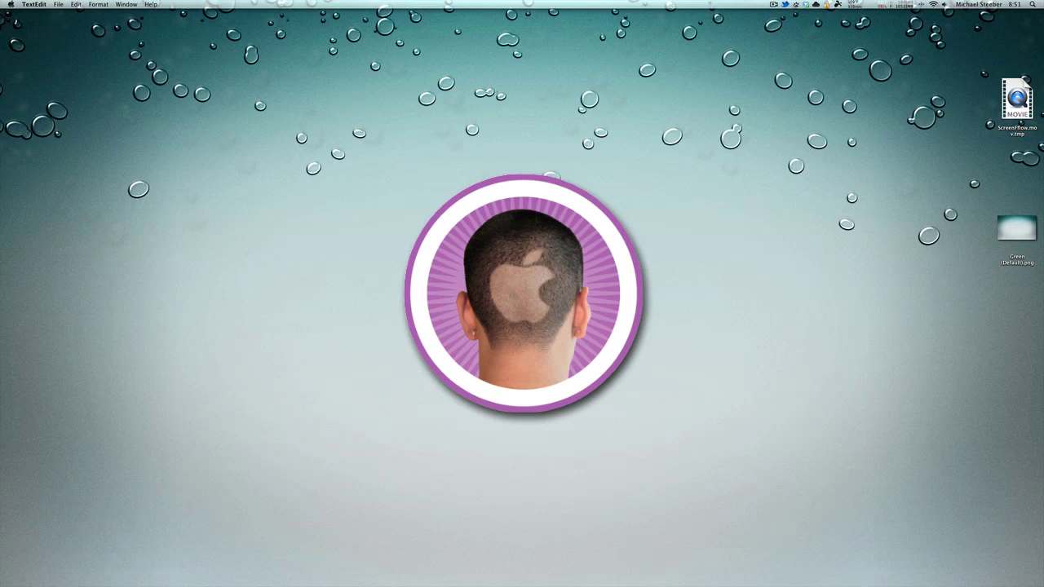
- Preview the desktop image Green (Default).png with Quick Look and close the preview
{"action": "left_click", "coordinate": [1025, 235]}
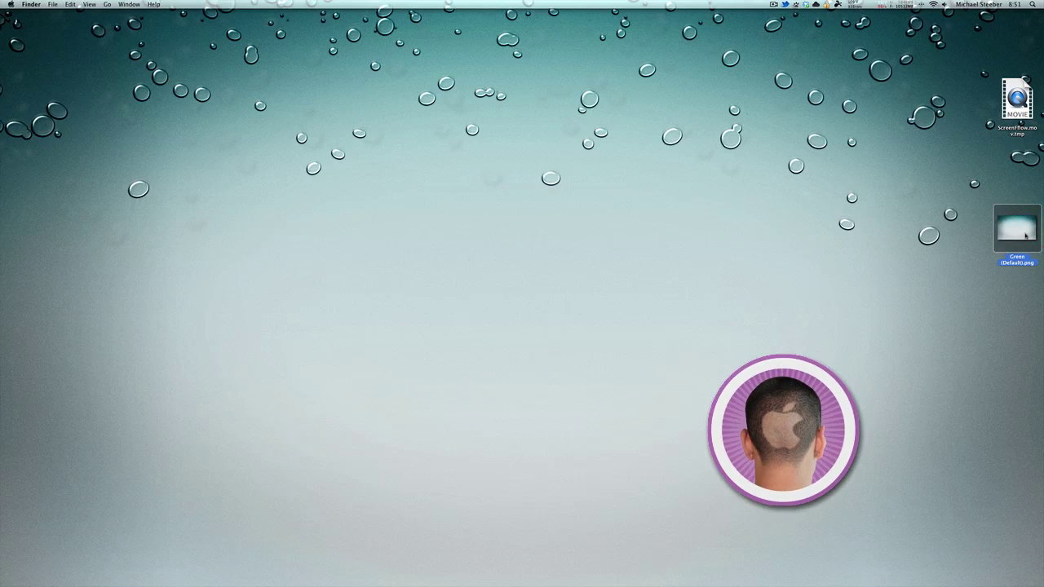
{"action": "key", "text": "space"}
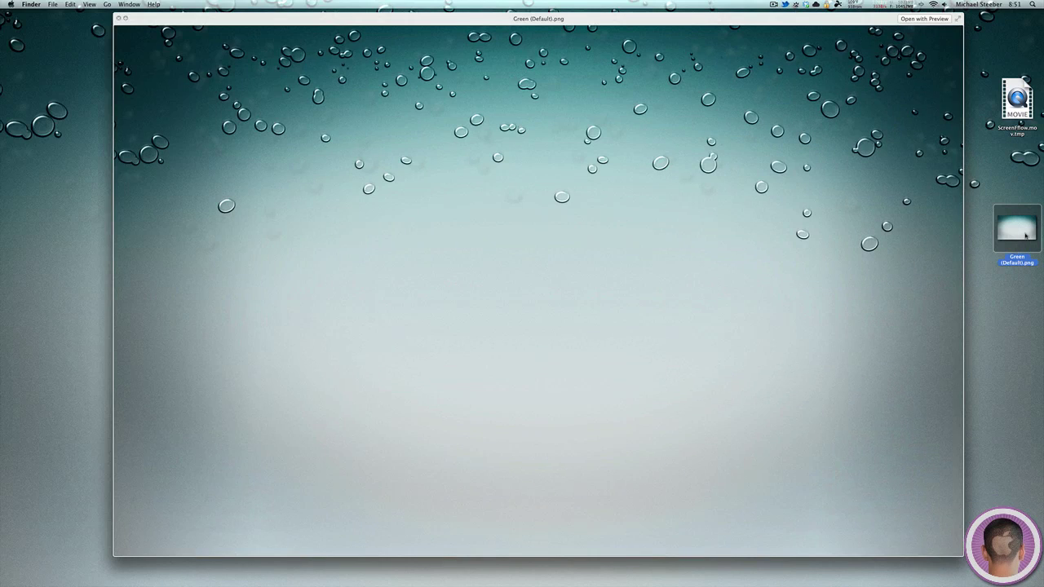
{"action": "key", "text": "space"}
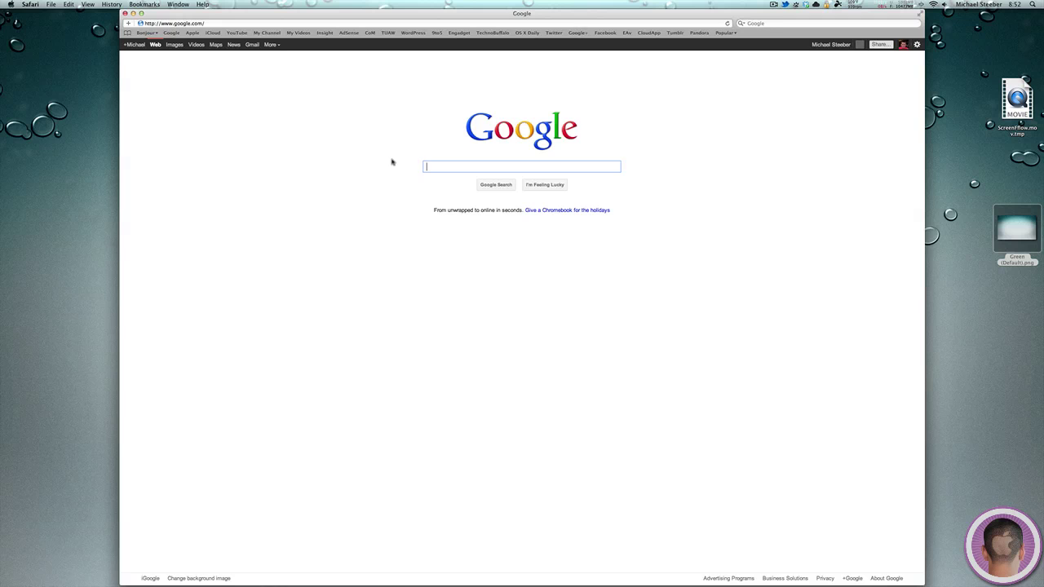
- Search Google for "whats my screen resolution" and open the "What is my screen resolution" result
{"action": "type", "text": "whats my screen"}
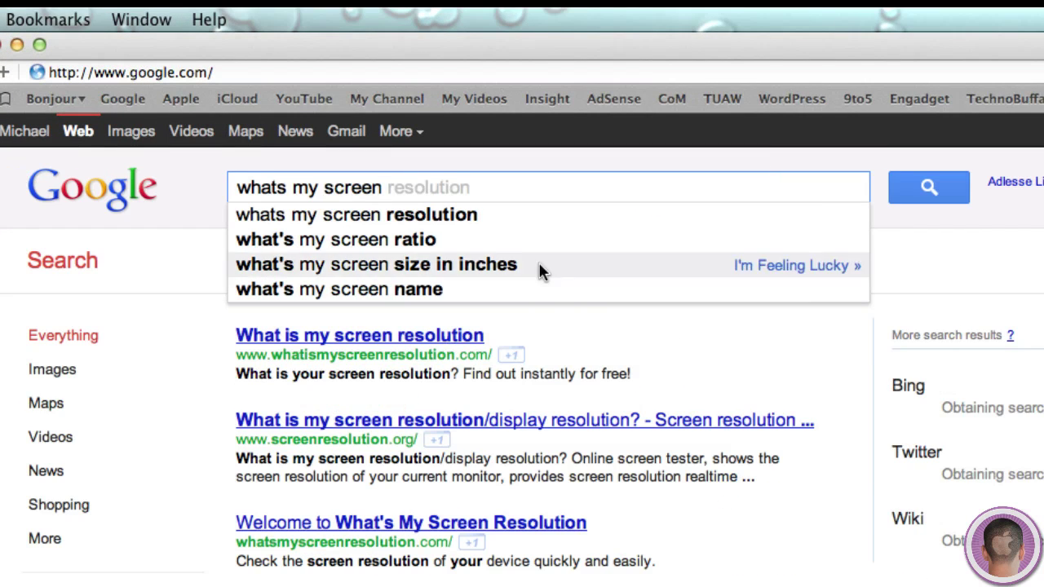
{"action": "left_click", "coordinate": [524, 220]}
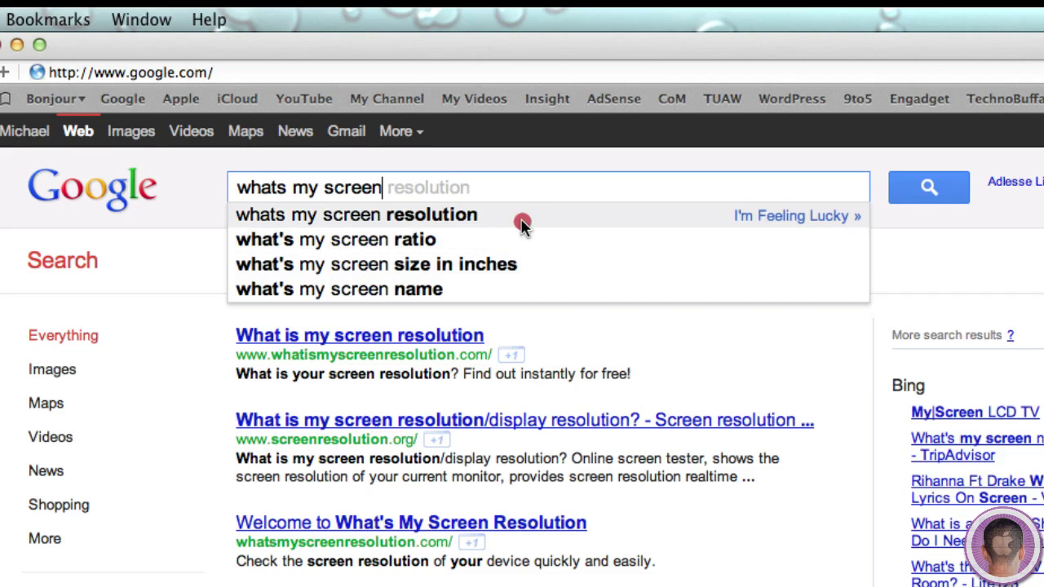
{"action": "left_click", "coordinate": [403, 337]}
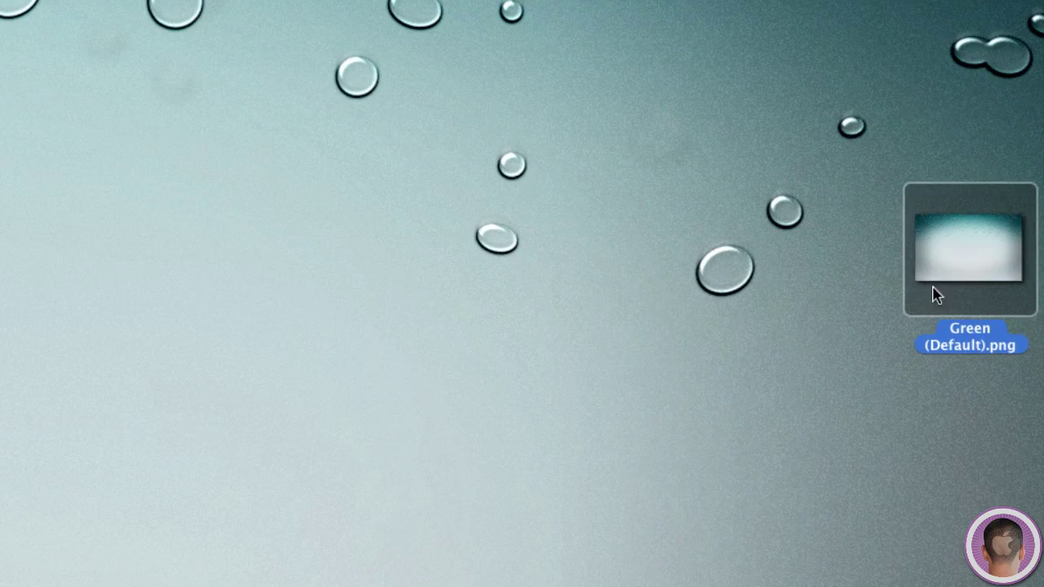
- Open the file information of Green (Default).png on the desktop
{"action": "right_click", "coordinate": [1003, 227]}
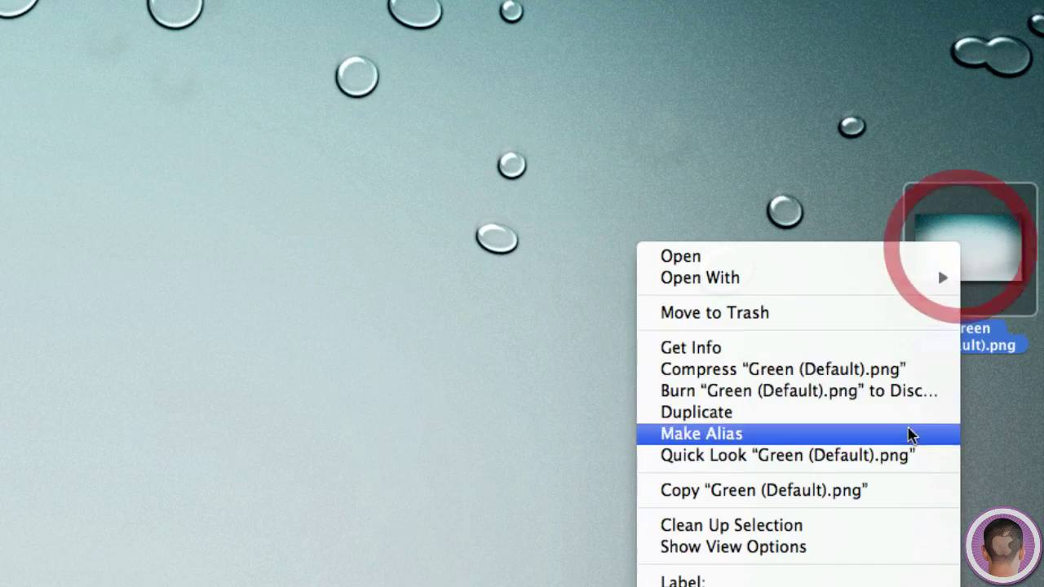
{"action": "left_click", "coordinate": [869, 349]}
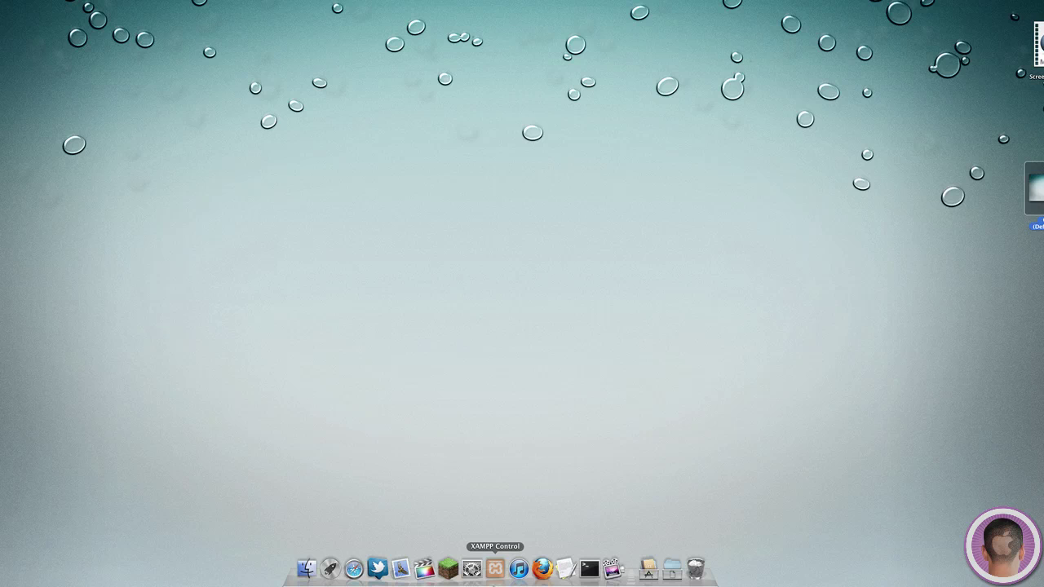
- Open a Finder window and go to the Frameworks folder under Macintosh HD, System, Library
{"action": "left_click", "coordinate": [305, 571]}
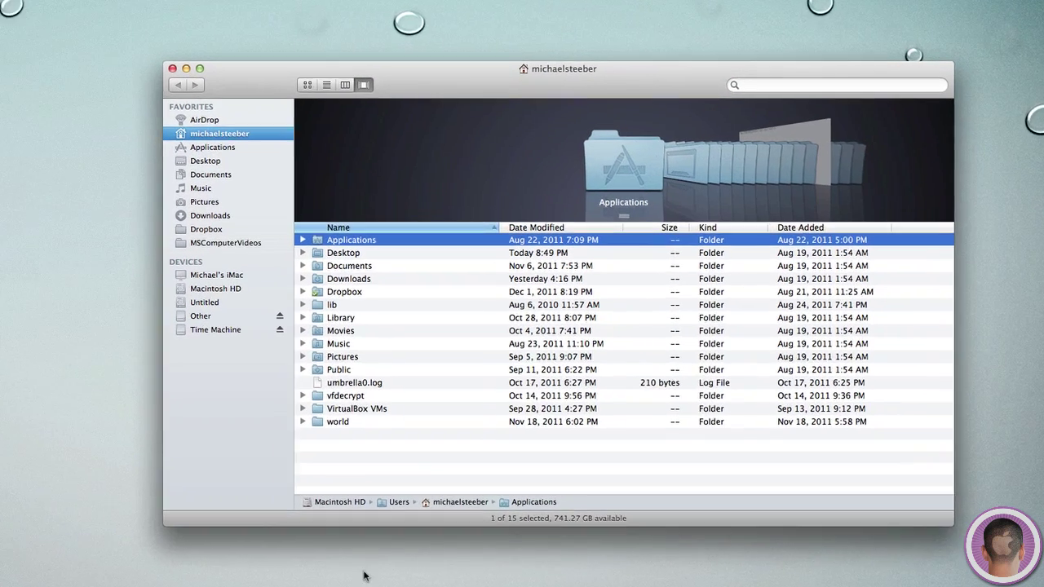
{"action": "left_click", "coordinate": [404, 308]}
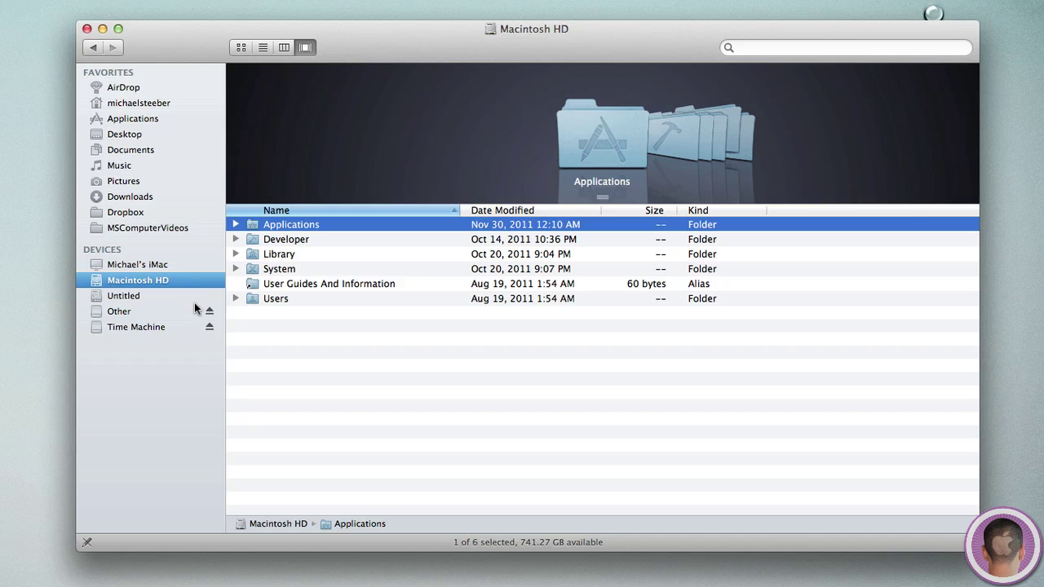
{"action": "double_click", "coordinate": [291, 269]}
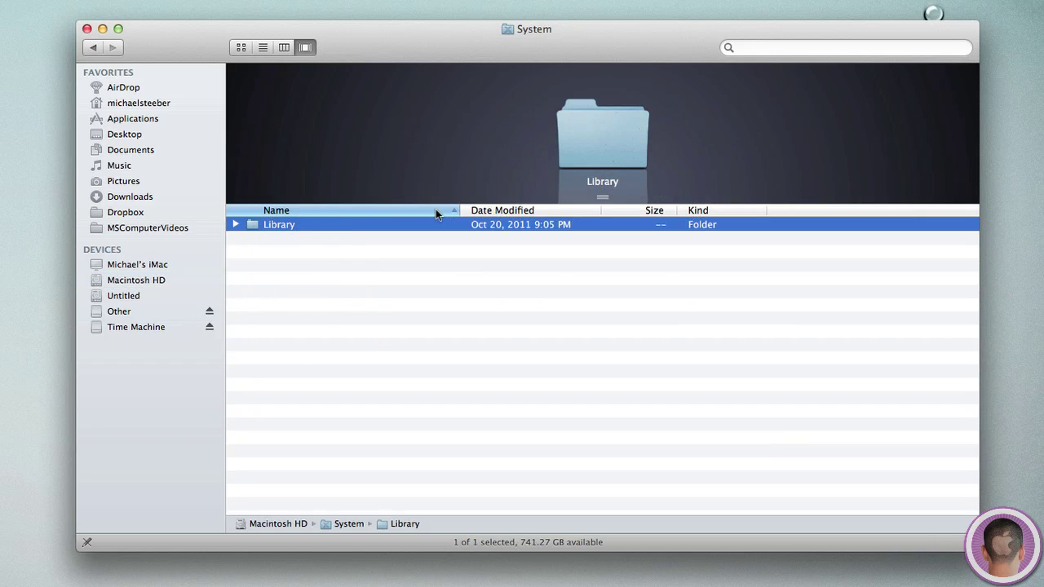
{"action": "double_click", "coordinate": [587, 136]}
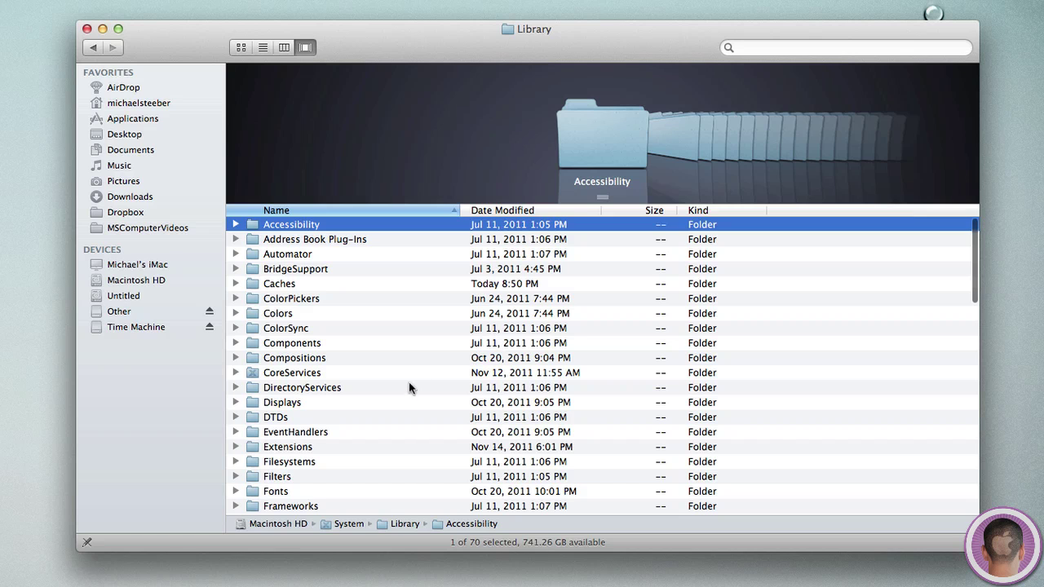
{"action": "scroll", "coordinate": [334, 405], "scroll_direction": "down", "scroll_amount": 5}
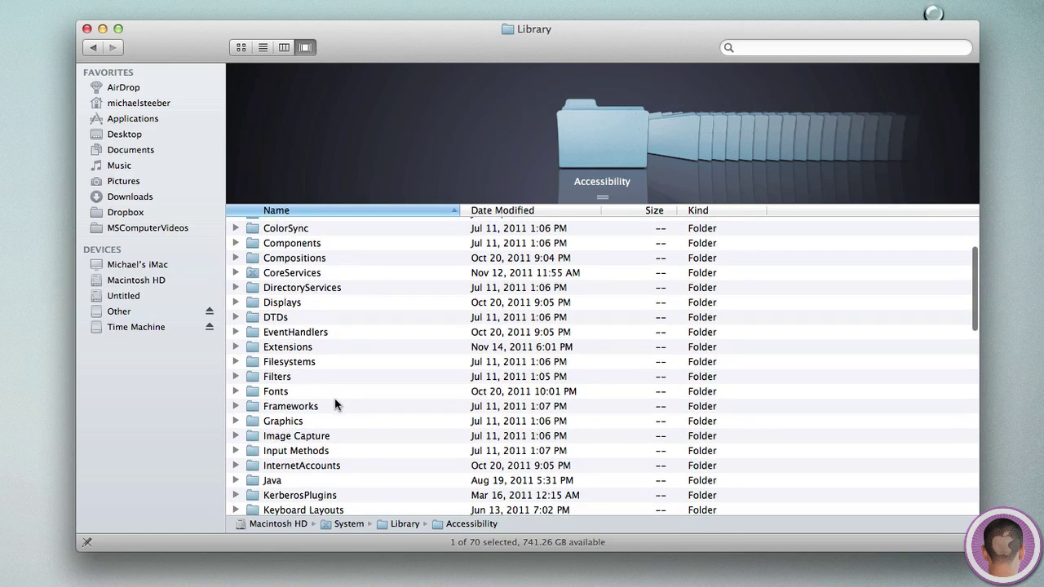
{"action": "double_click", "coordinate": [326, 404]}
- Open AppKit.framework and go into its Versions/C/Resources folder
{"action": "left_click", "coordinate": [322, 270]}
{"action": "double_click", "coordinate": [322, 270]}
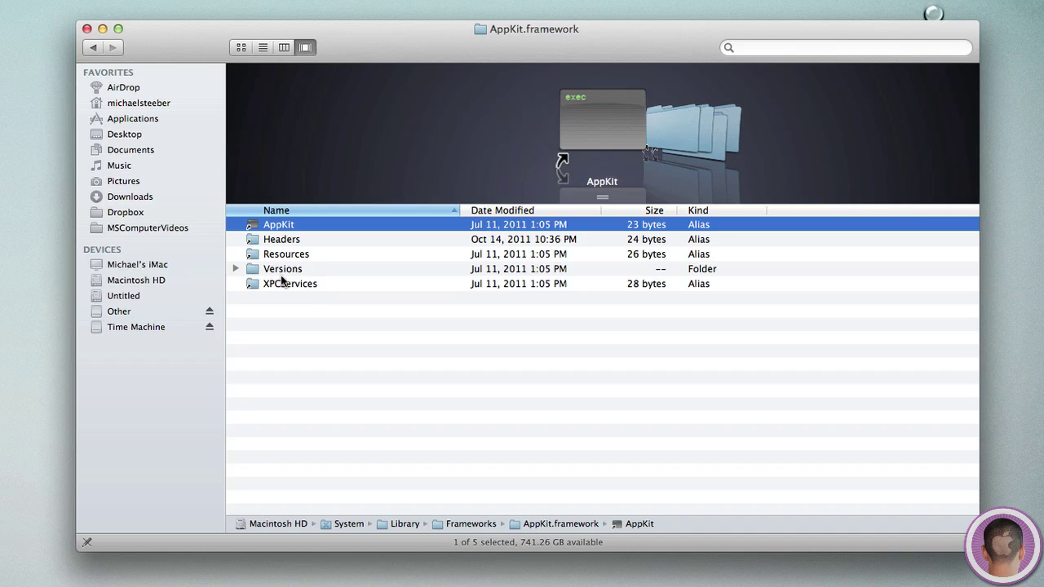
{"action": "double_click", "coordinate": [282, 270]}
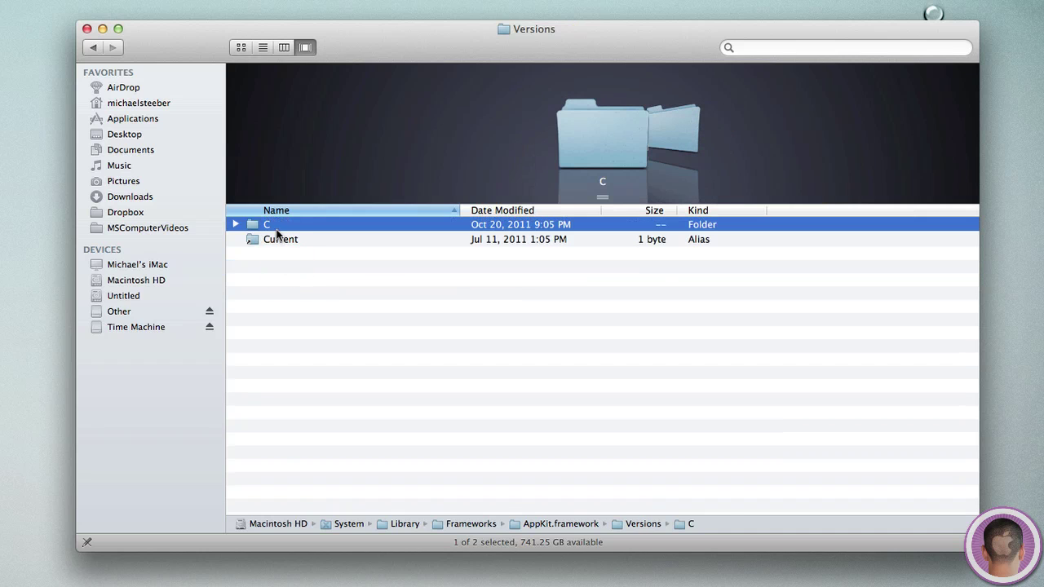
{"action": "double_click", "coordinate": [275, 229]}
{"action": "left_click", "coordinate": [277, 269]}
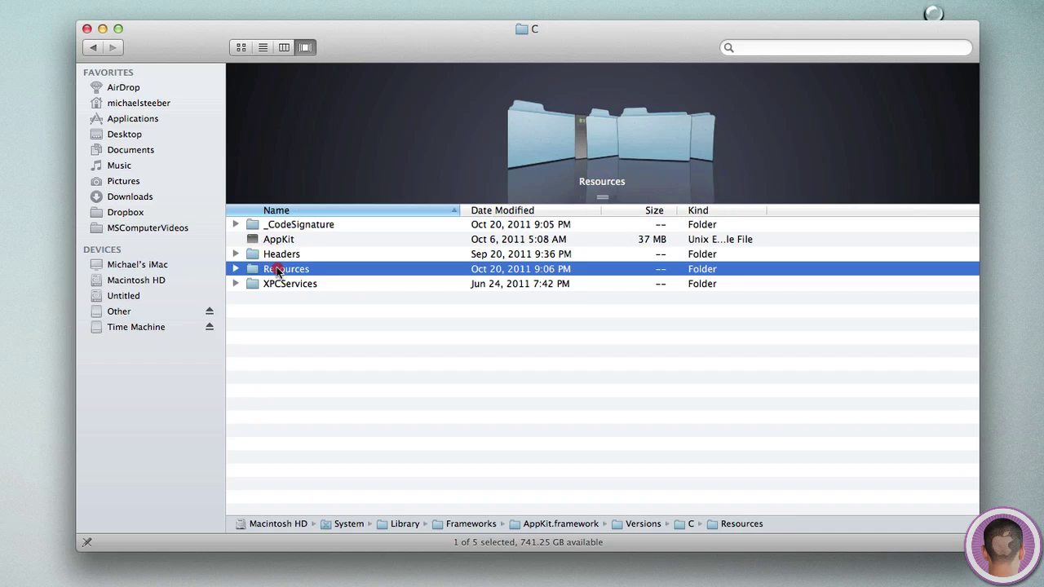
{"action": "double_click", "coordinate": [277, 269]}
- Locate NSTexturedFullScreenBackgroundColor.png in the Resources folder and preview it with Quick Look
{"action": "key", "text": "c"}
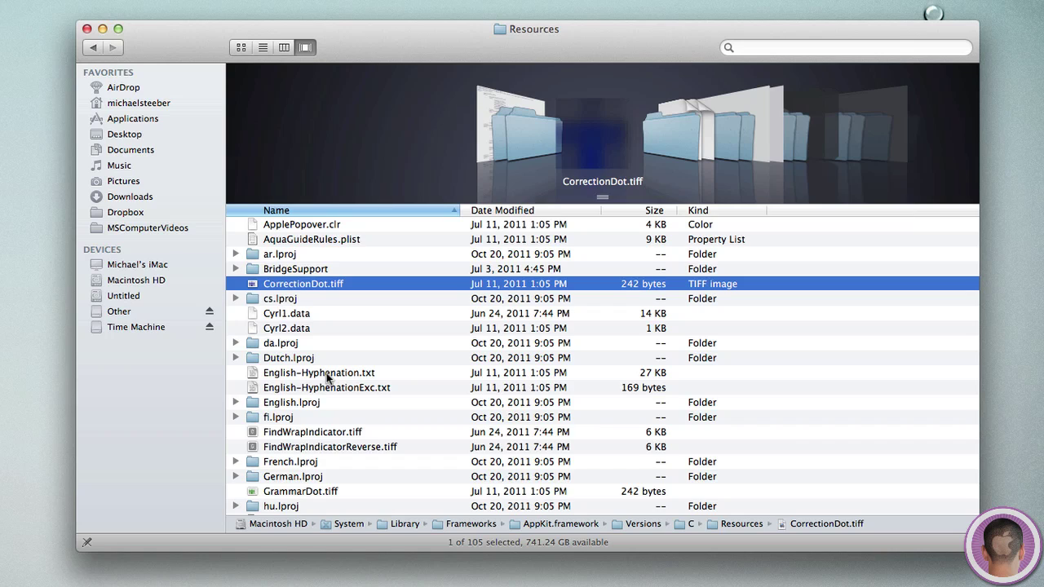
{"action": "scroll", "coordinate": [327, 373], "scroll_direction": "down", "scroll_amount": 15}
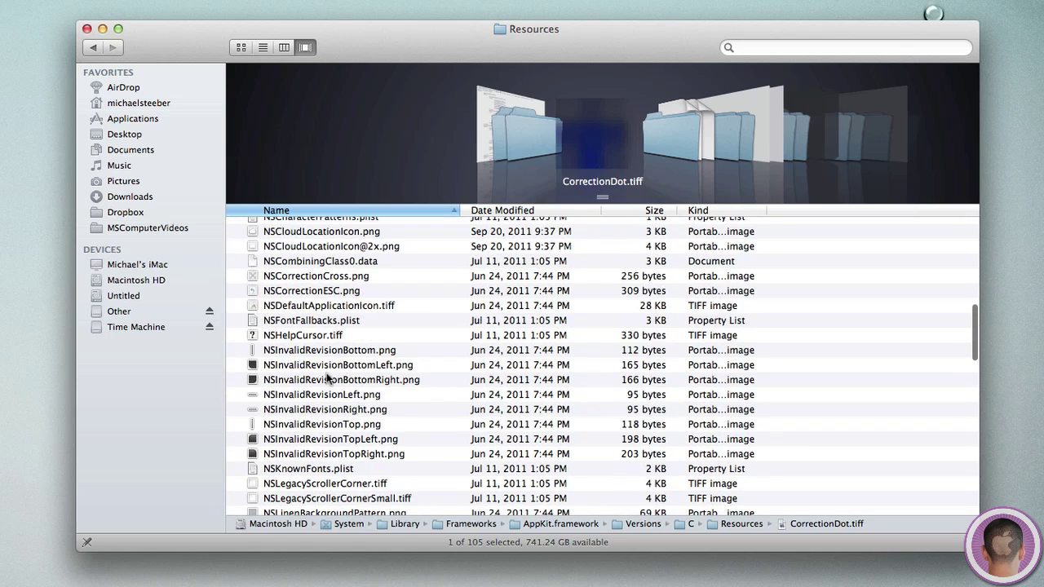
{"action": "scroll", "coordinate": [326, 373], "scroll_direction": "up", "scroll_amount": 3}
{"action": "scroll", "coordinate": [575, 133], "scroll_direction": "down", "scroll_amount": 20}
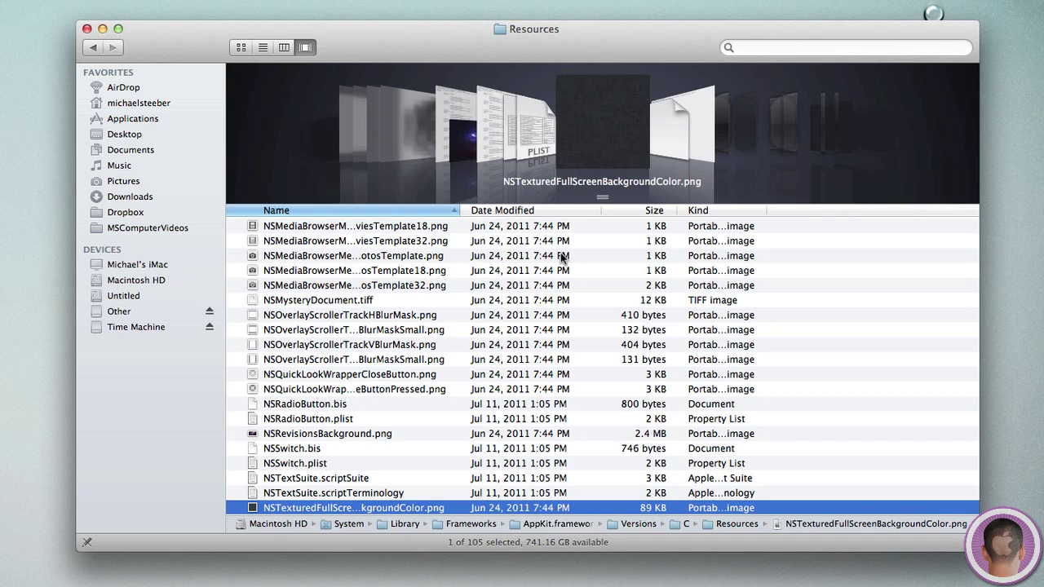
{"action": "key", "text": "space"}
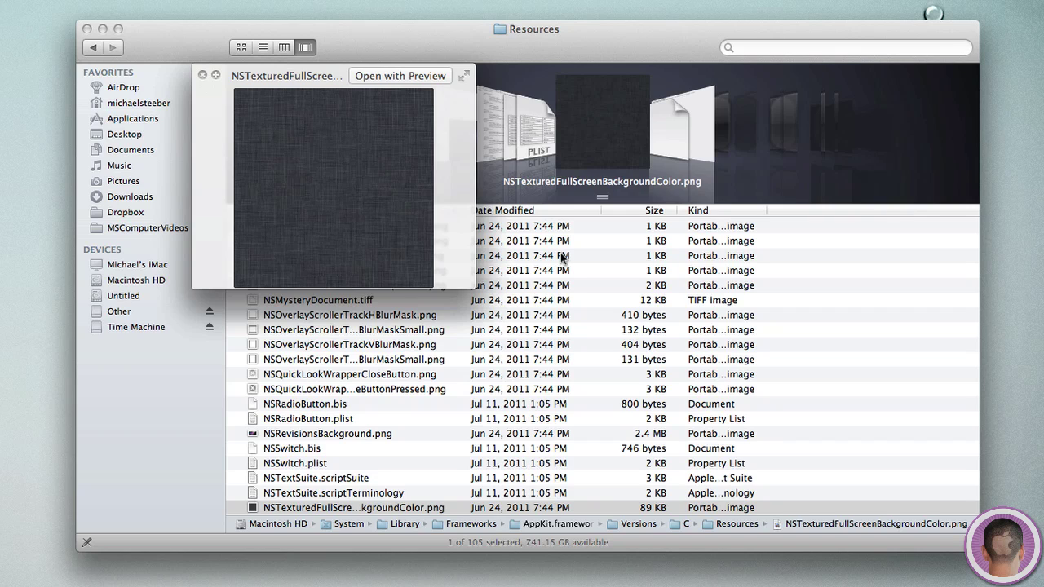
{"action": "key", "text": "space"}
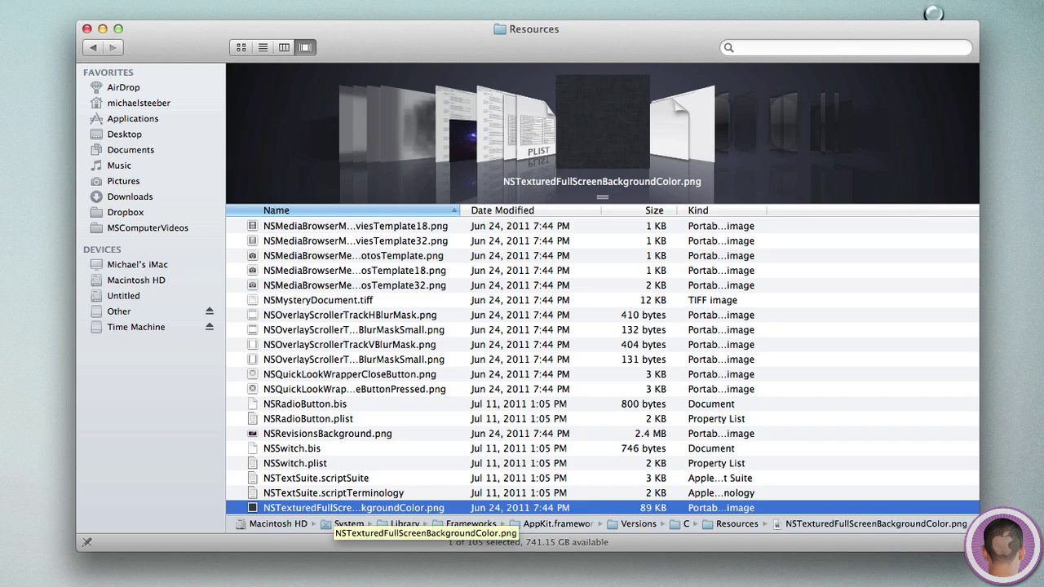
- Copy NSTexturedFullScreenBackgroundColor.png from the Resources folder to the desktop and preview the copy
{"action": "right_click", "coordinate": [297, 508]}
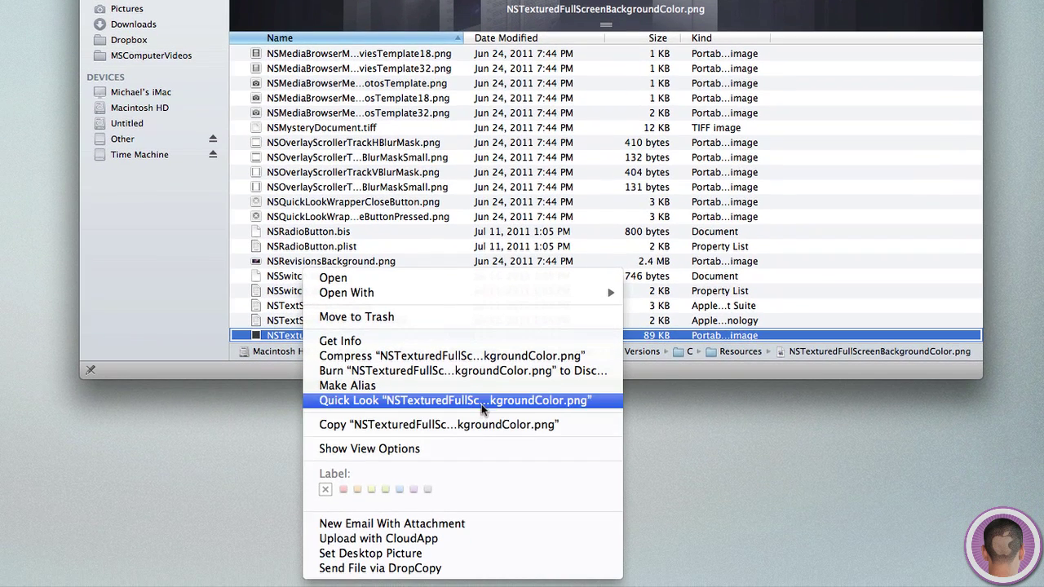
{"action": "left_click", "coordinate": [471, 425]}
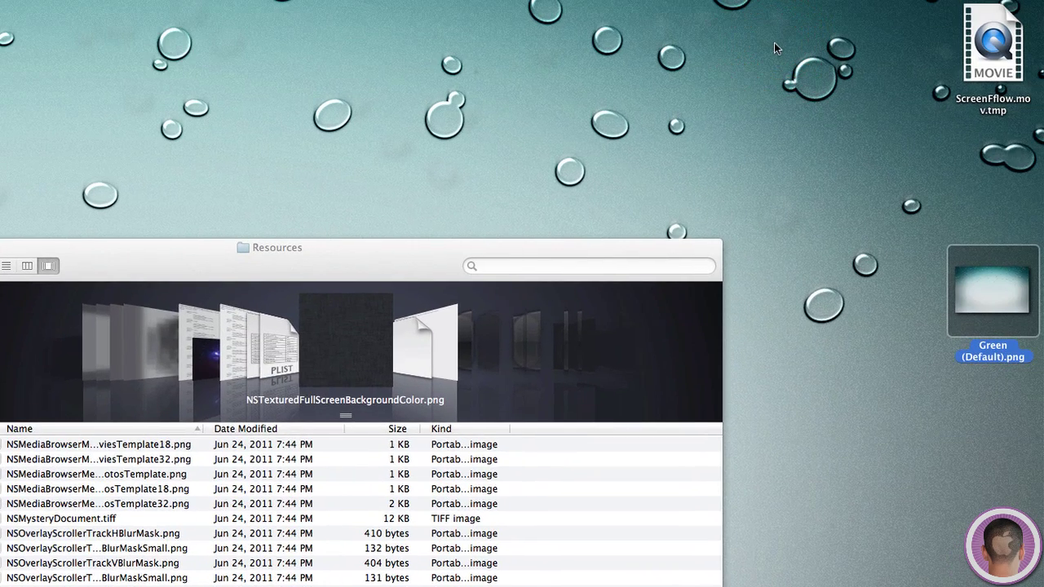
{"action": "left_click", "coordinate": [773, 42]}
{"action": "key", "text": "super+v"}
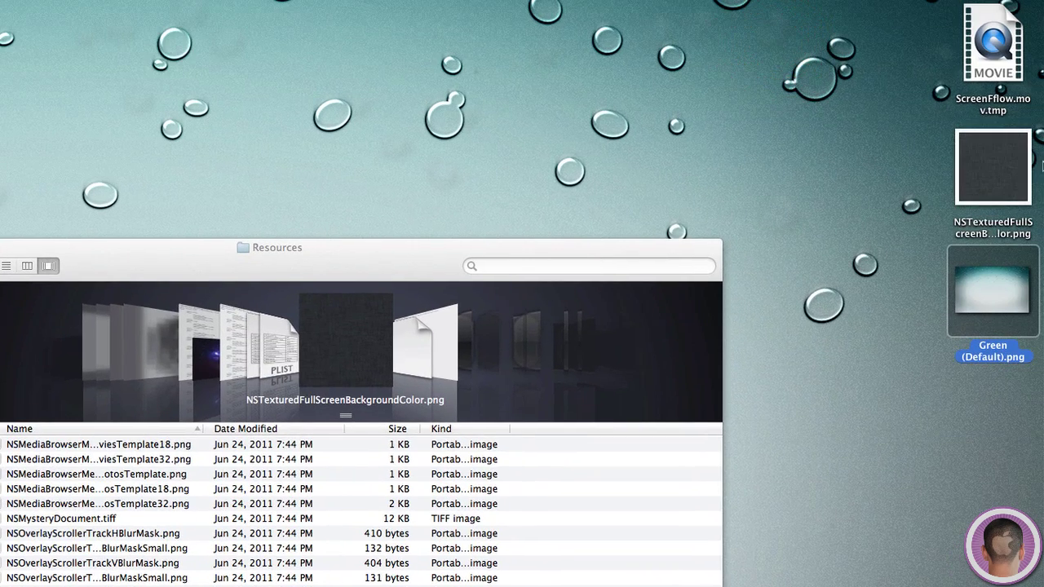
{"action": "key", "text": "space"}
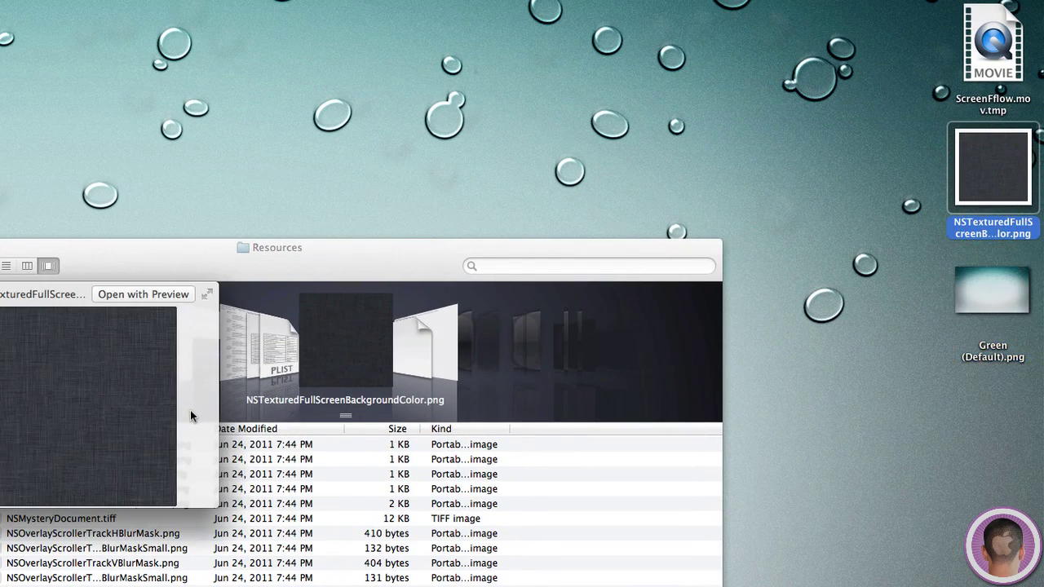
{"action": "key", "text": "space"}
- Create a new folder on the desktop and move the copied NSTexturedFullScreenBackgroundColor.png into it as a backup
{"action": "right_click", "coordinate": [877, 105]}
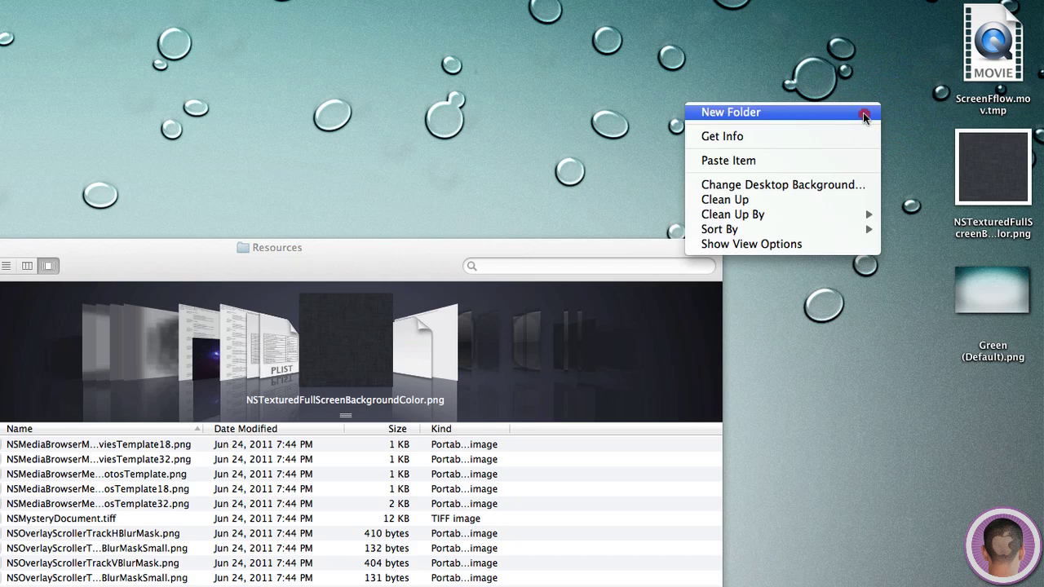
{"action": "left_click", "coordinate": [862, 109]}
{"action": "left_click_drag", "start_coordinate": [993, 167], "coordinate": [864, 83]}
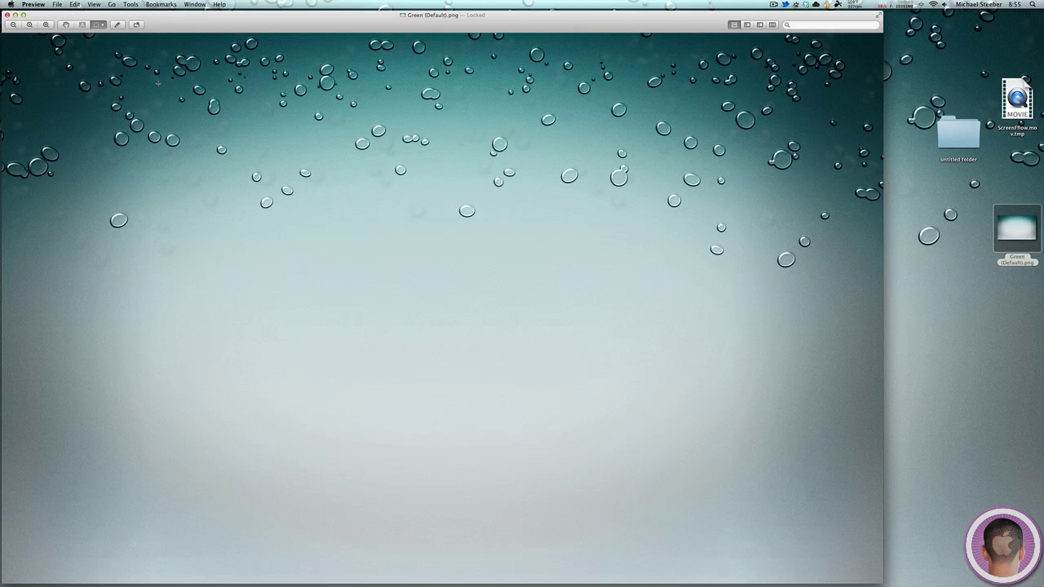
- Start exporting Green (Default).png from Preview in PNG format and clear the suggested export name
{"action": "left_click_drag", "start_coordinate": [172, 19], "coordinate": [169, 17]}
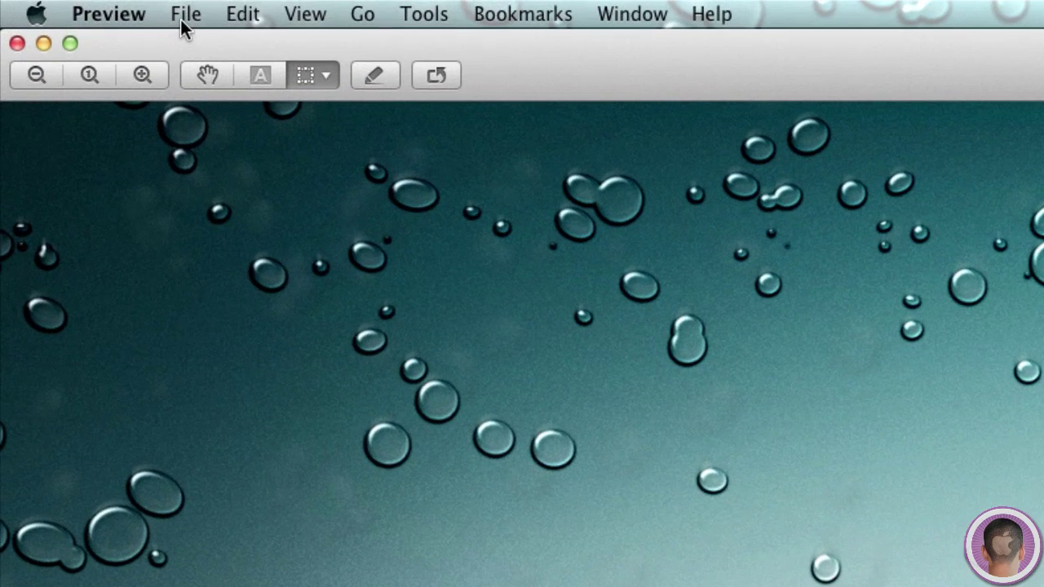
{"action": "left_click", "coordinate": [180, 20]}
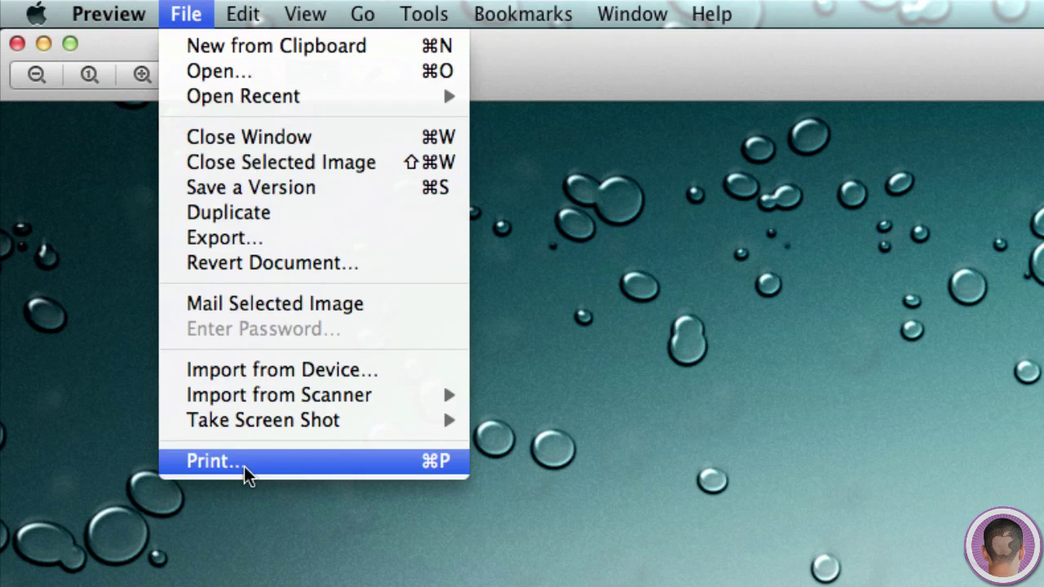
{"action": "left_click", "coordinate": [261, 243]}
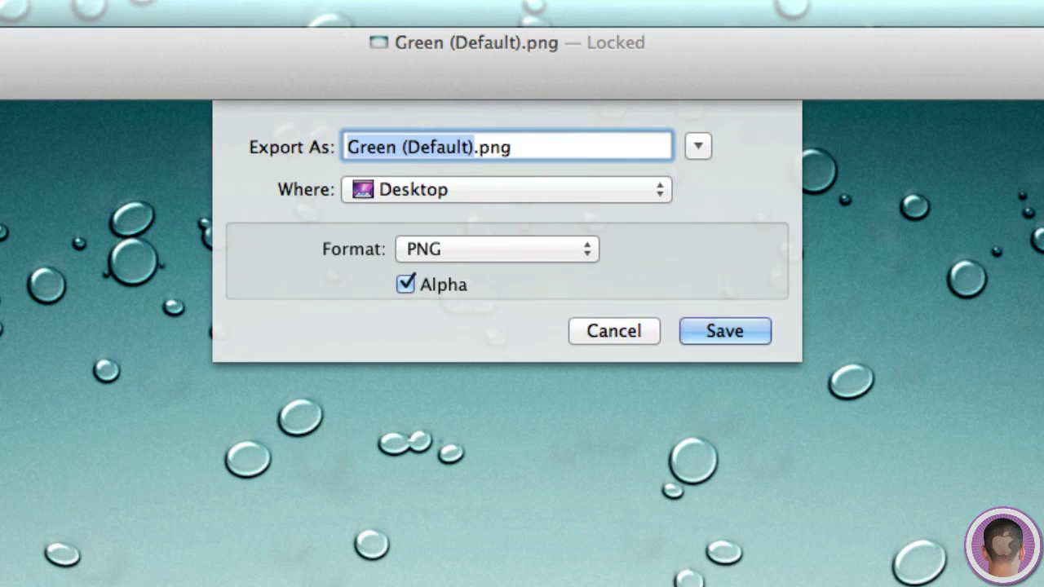
{"action": "left_click", "coordinate": [413, 251]}
{"action": "left_click", "coordinate": [415, 253]}
{"action": "key", "text": "BackSpace"}
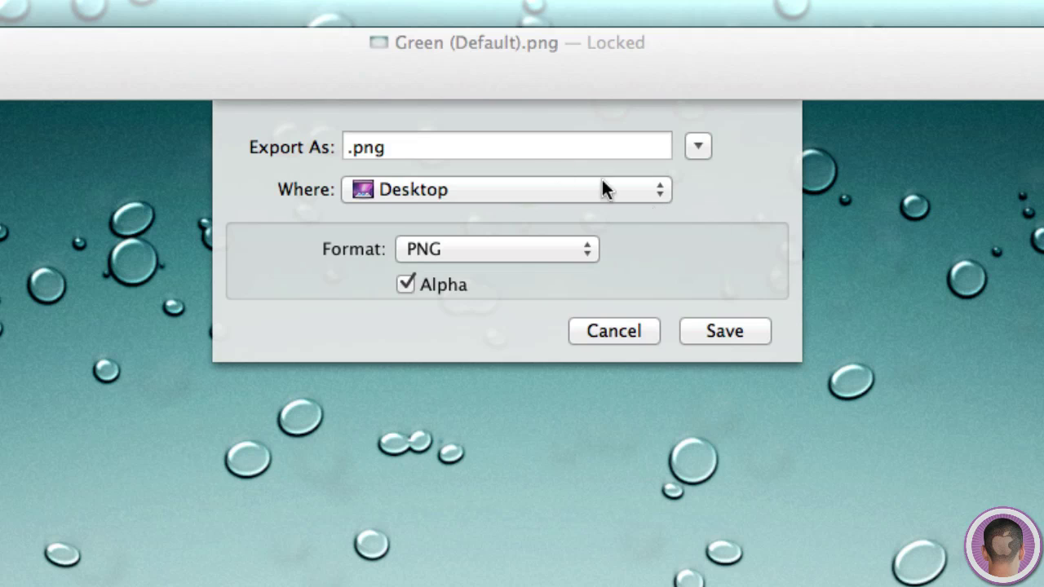
- Name the export NSTexturedFullScreenBackgroundColor.png and save it to the desktop
{"action": "left_click", "coordinate": [353, 148]}
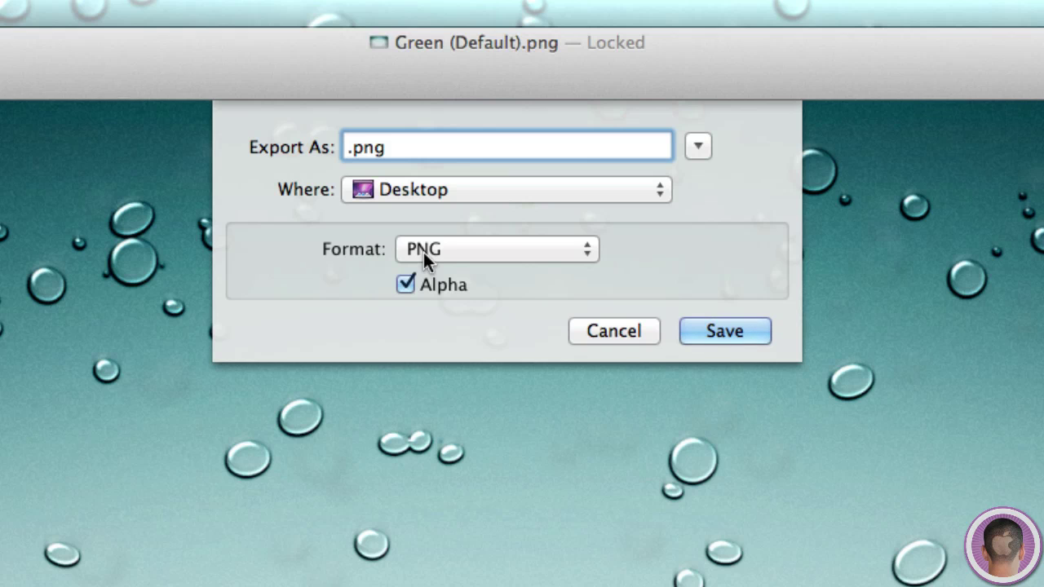
{"action": "type", "text": "NSTe"}
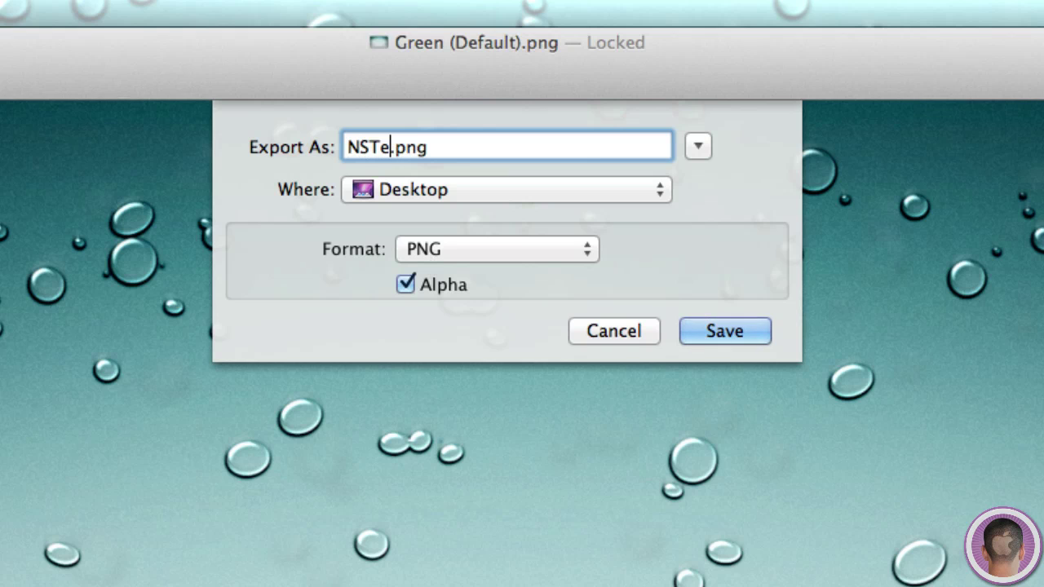
{"action": "type", "text": "xturedFull"}
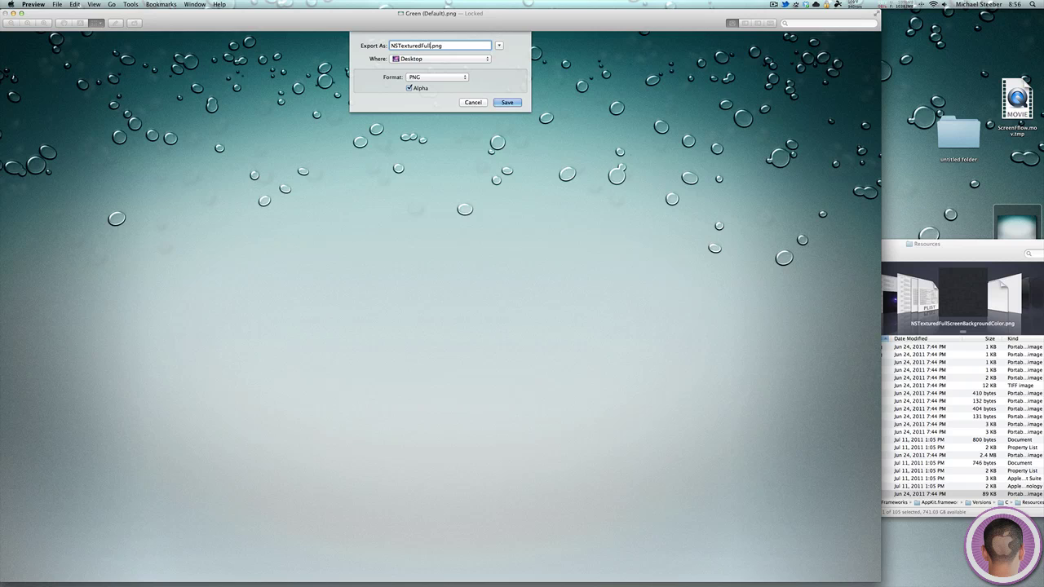
{"action": "type", "text": "ScreenBackgroudColor"}
{"action": "left_click", "coordinate": [506, 102]}
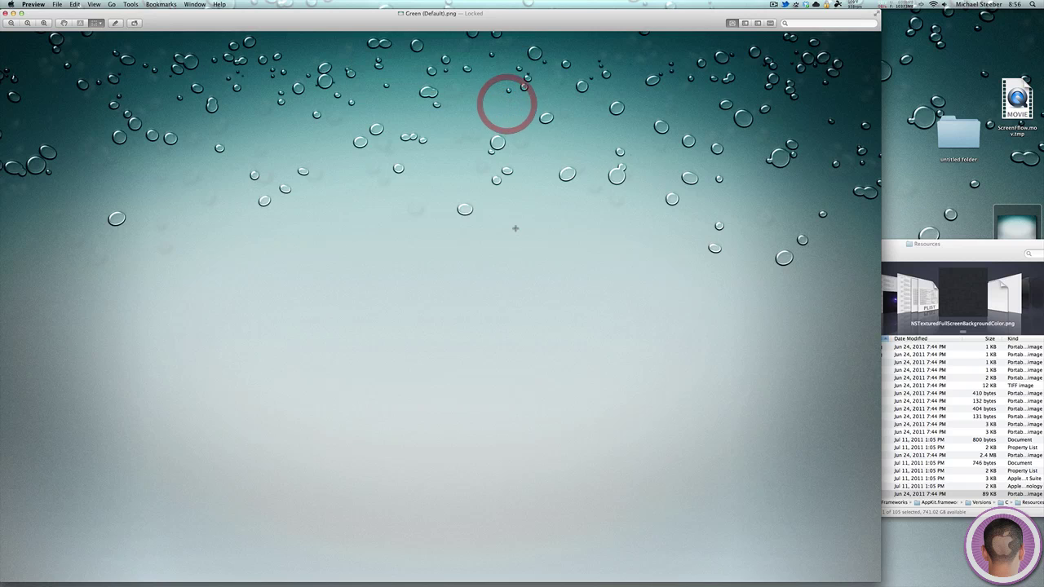
- Close the Green (Default).png image and preview the exported background PNG on the desktop
{"action": "key", "text": "super+w"}
{"action": "left_click", "coordinate": [833, 251]}
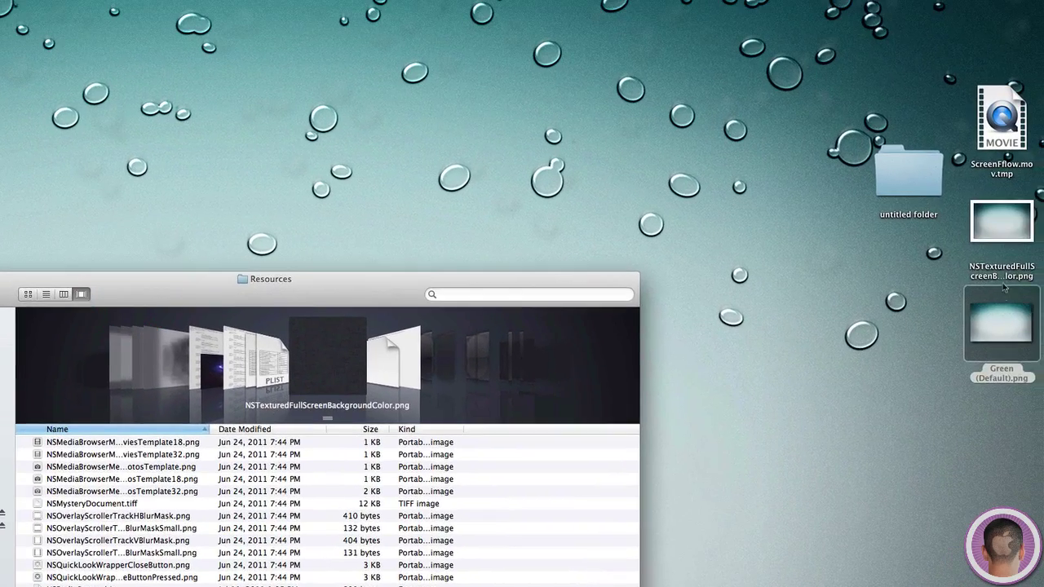
{"action": "left_click", "coordinate": [1002, 269]}
{"action": "key", "text": "space"}
{"action": "key", "text": "space"}
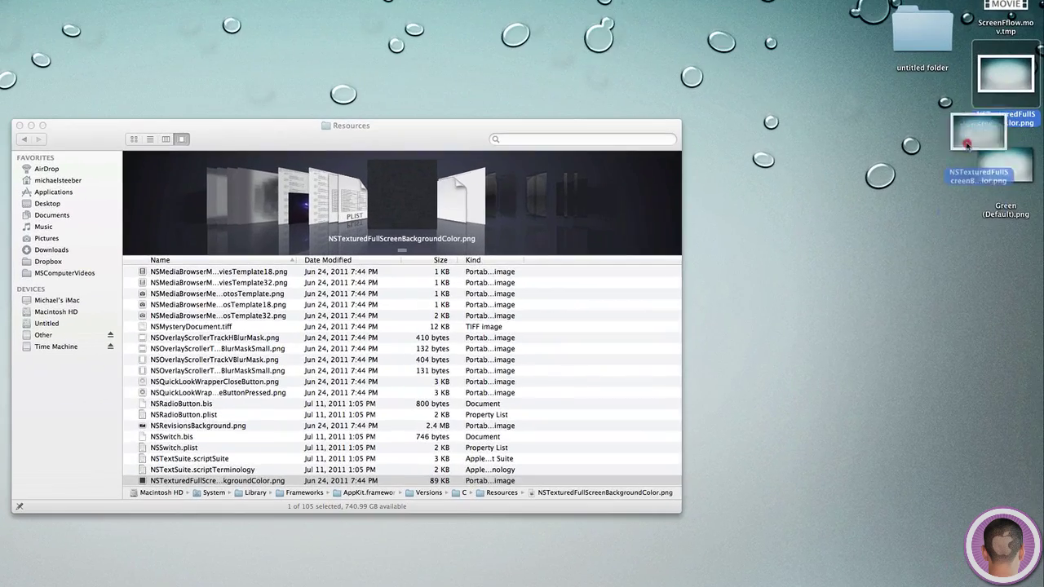
- Move the exported background PNG from the desktop into the Resources folder, authorizing the change with the account password
{"action": "left_click_drag", "start_coordinate": [1006, 146], "coordinate": [724, 381]}
{"action": "left_click_drag", "start_coordinate": [640, 383], "coordinate": [608, 380]}
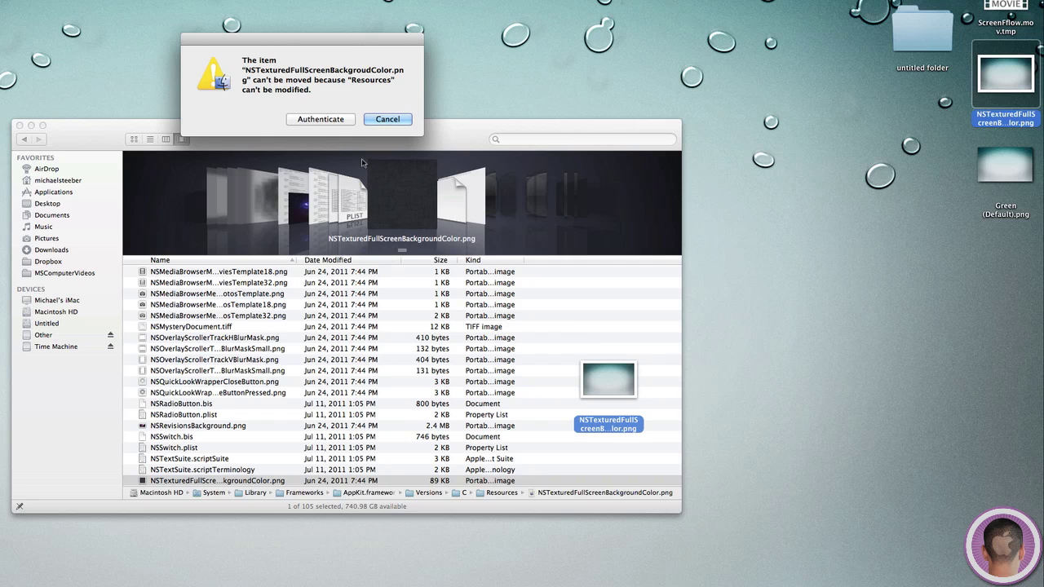
{"action": "left_click", "coordinate": [327, 119]}
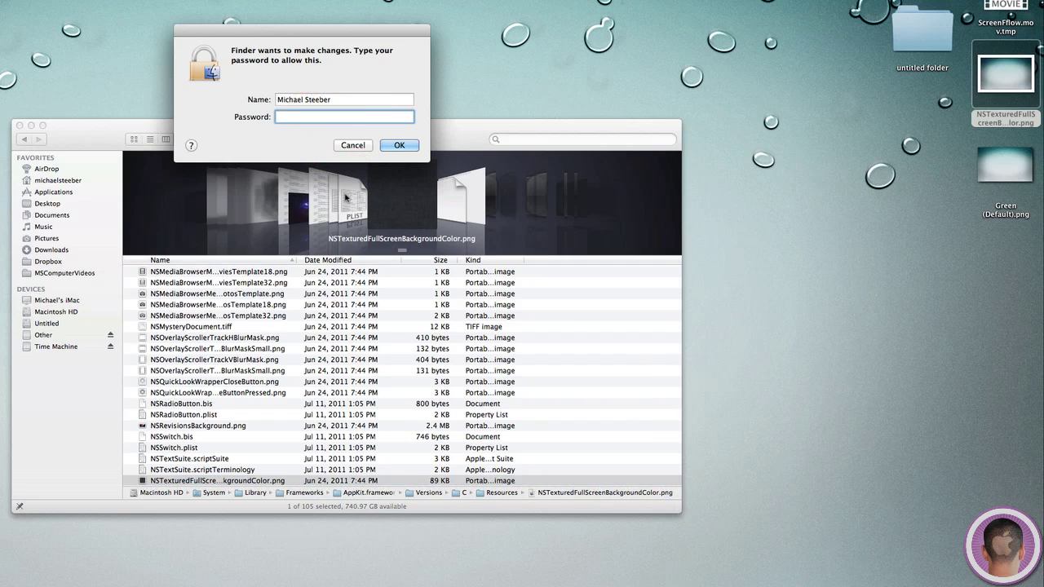
{"action": "type", "text": "•••••••"}
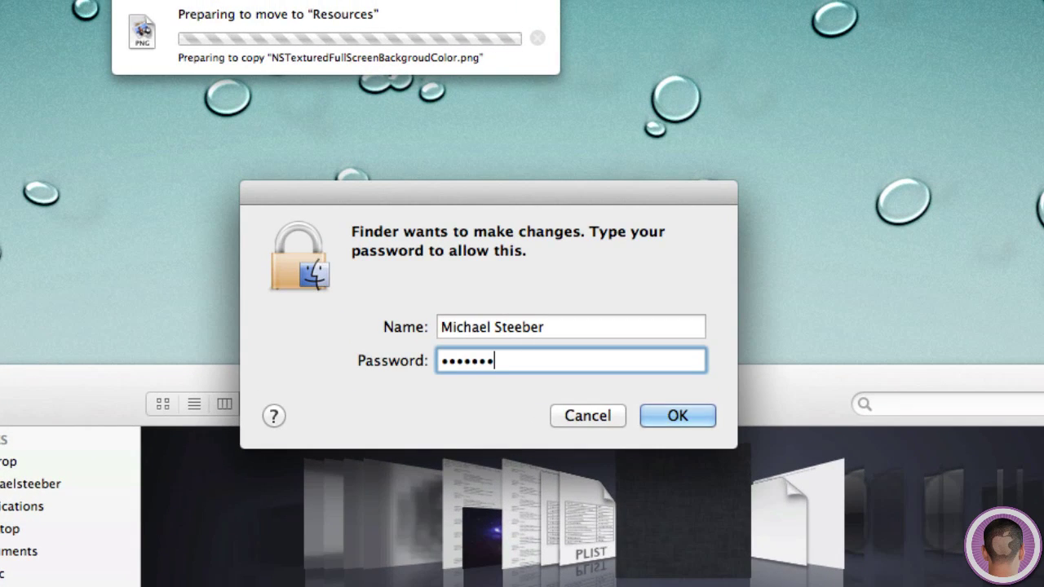
{"action": "key", "text": "Return"}
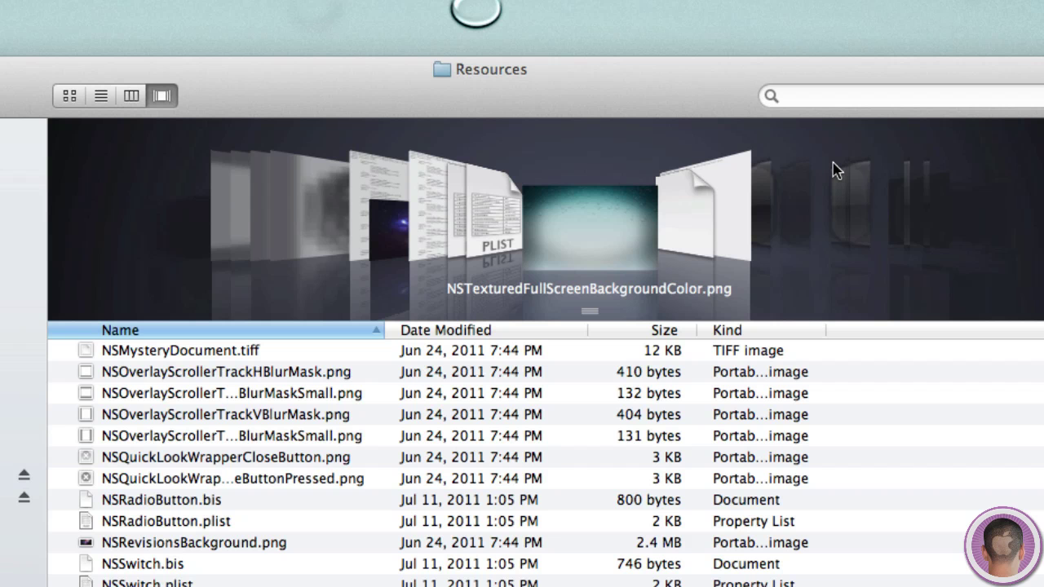
- Close the Resources folder window and switch to TextEdit
{"action": "key", "text": "super+w"}
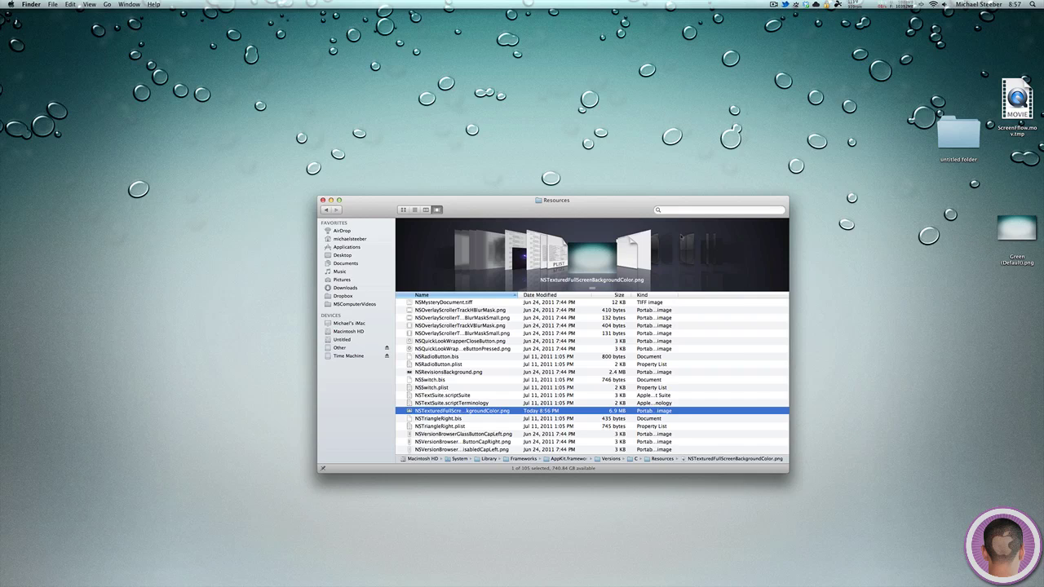
{"action": "key", "text": "super+w"}
{"action": "key", "text": "super+Tab"}
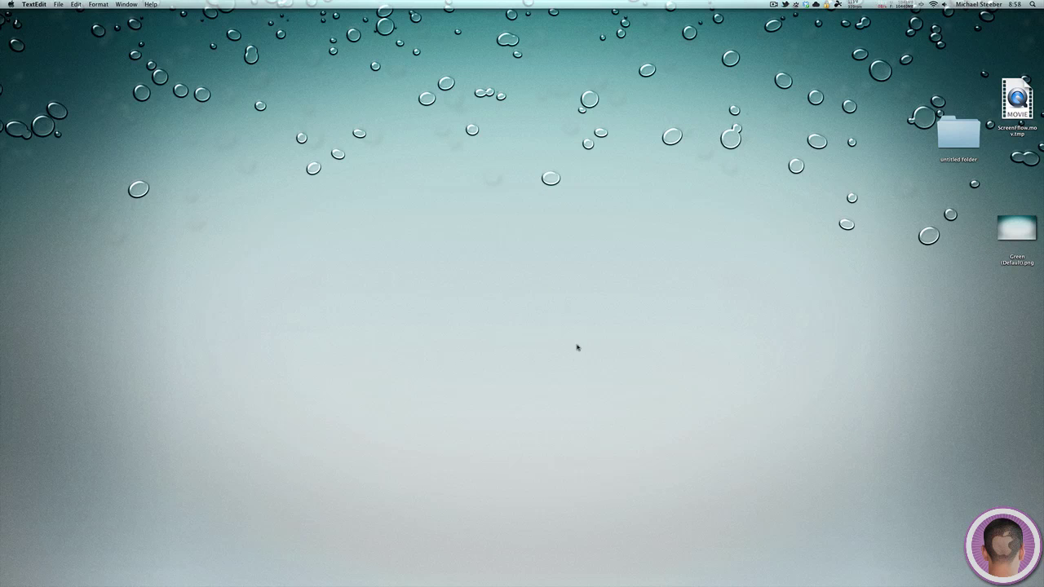